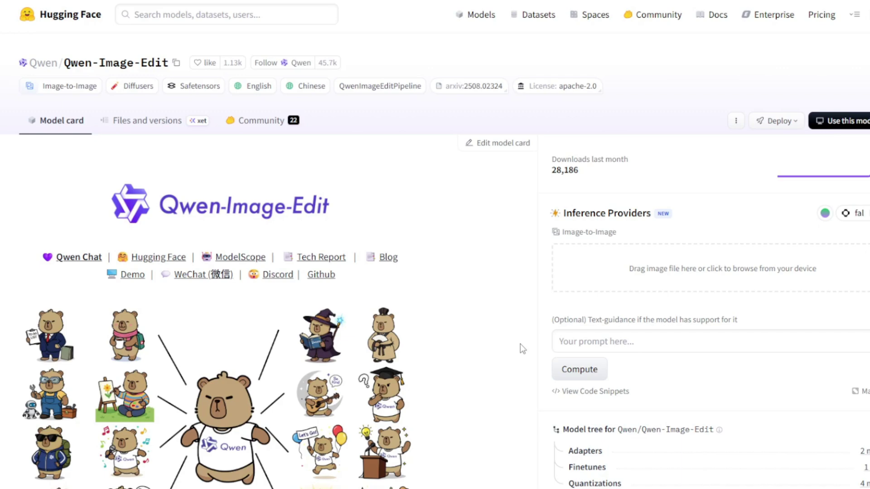
# Step: Scroll the Qwen-Image-Edit model card past the showcases to the Image Editing text-editing examples
pyautogui.scroll(-10, 520, 344)
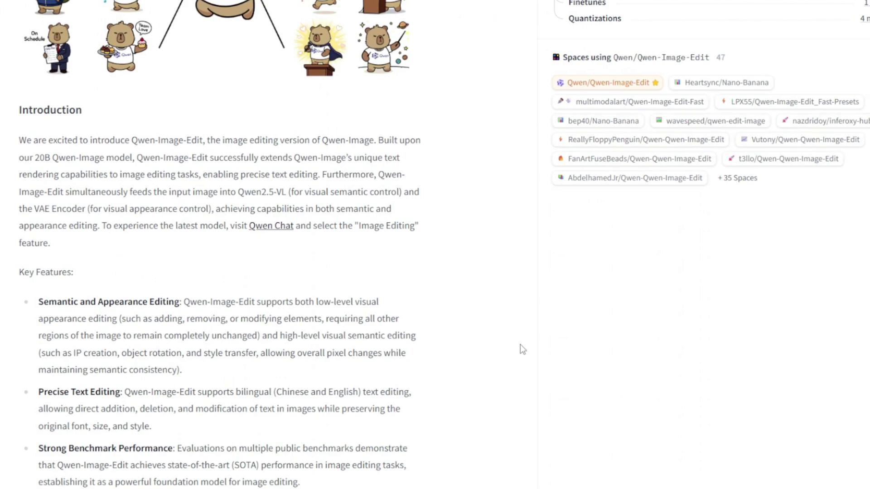
pyautogui.scroll(-8, 520, 345)
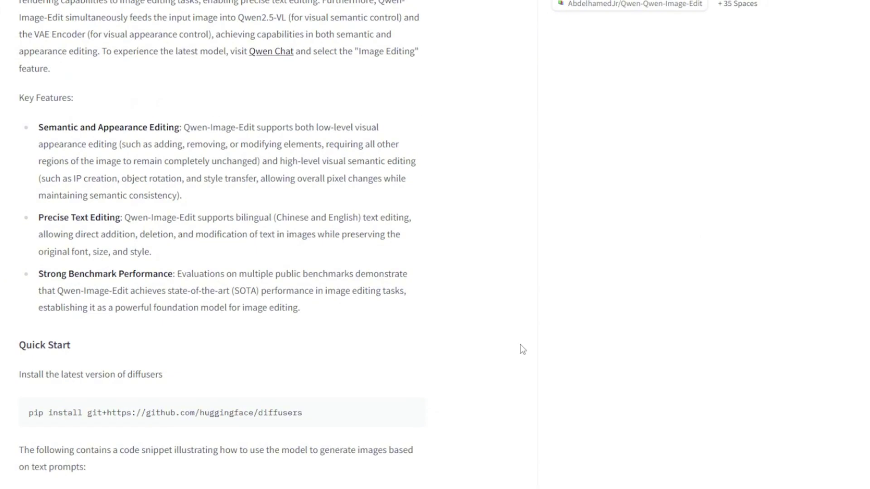
pyautogui.scroll(-4, 522, 349)
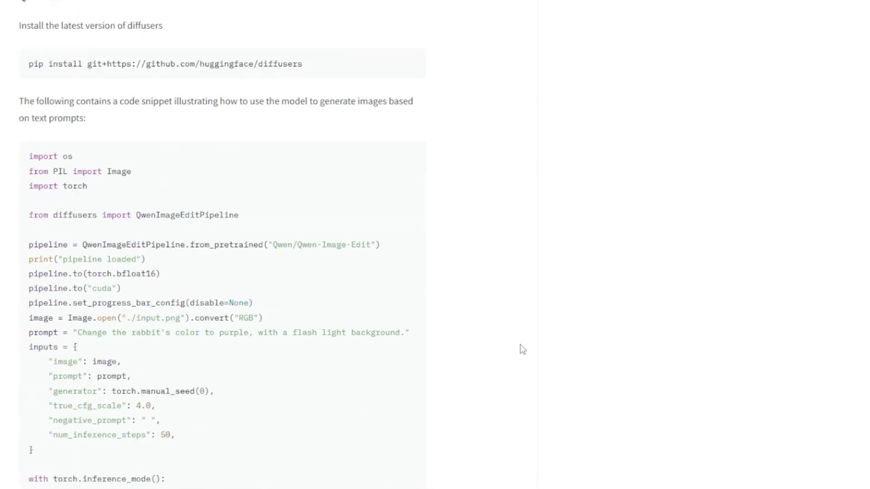
pyautogui.scroll(-9, 522, 348)
pyautogui.scroll(-20, 520, 344)
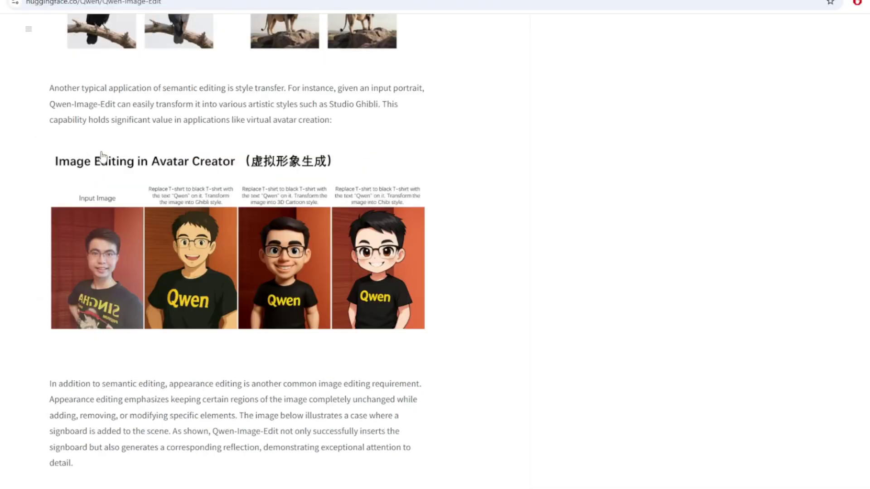
pyautogui.scroll(-13, 573, 227)
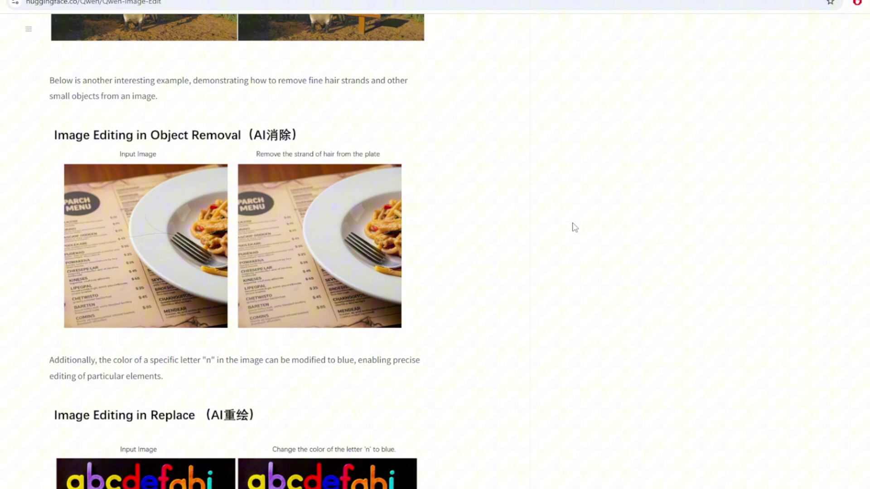
pyautogui.scroll(-6, 573, 227)
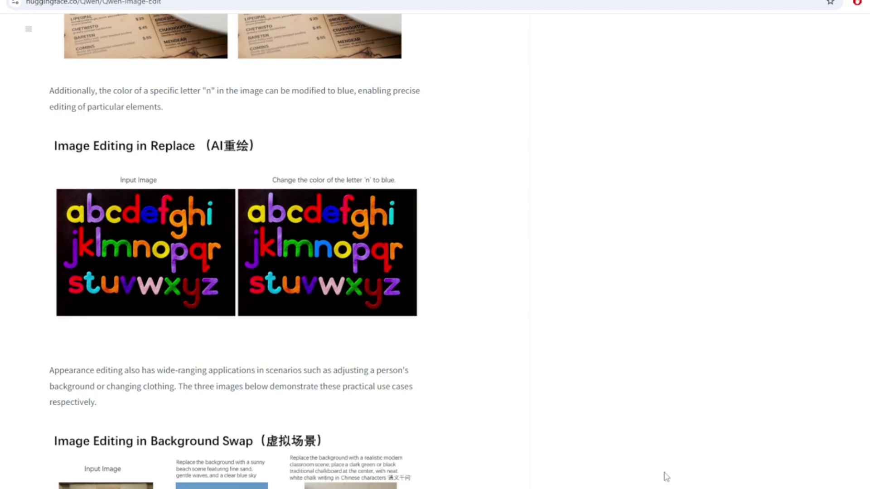
pyautogui.scroll(-10, 491, 238)
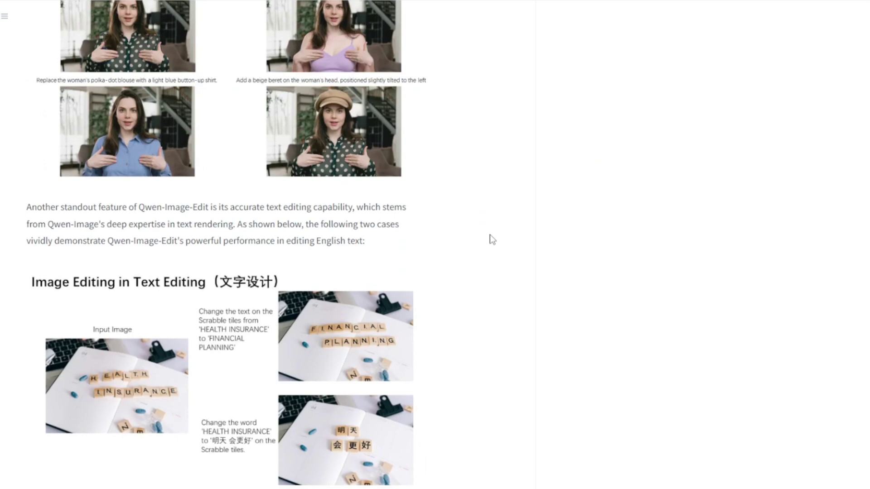
pyautogui.scroll(2, 489, 262)
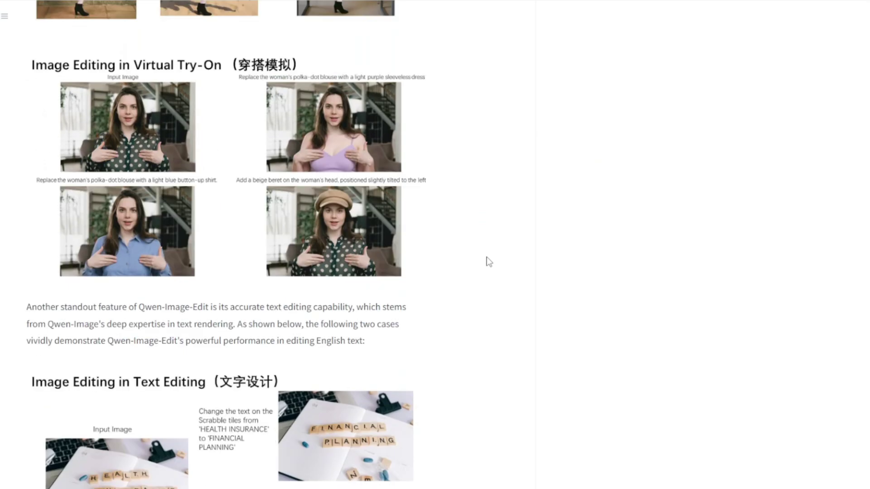
pyautogui.scroll(-4, 488, 262)
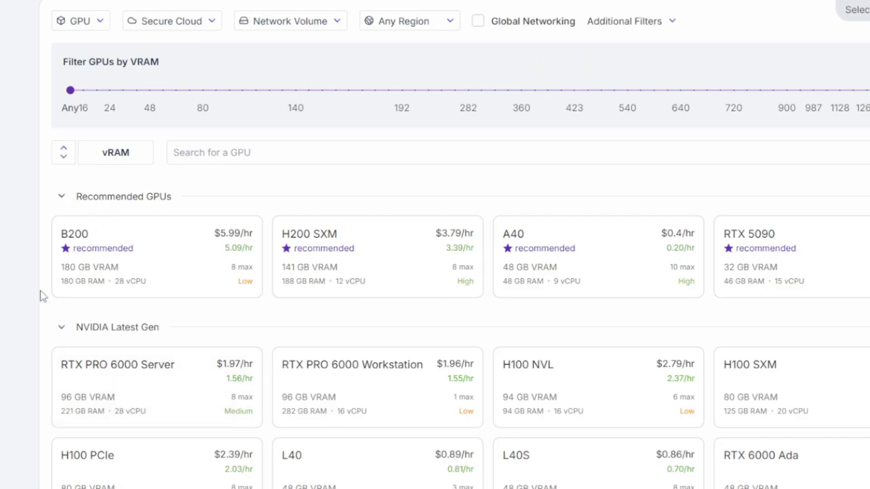
# Step: Scroll to the RTX 3090 pod's comfy-qwen-edit template and $0.46/hr On-Demand pricing summary
pyautogui.scroll(-15, 453, 245)
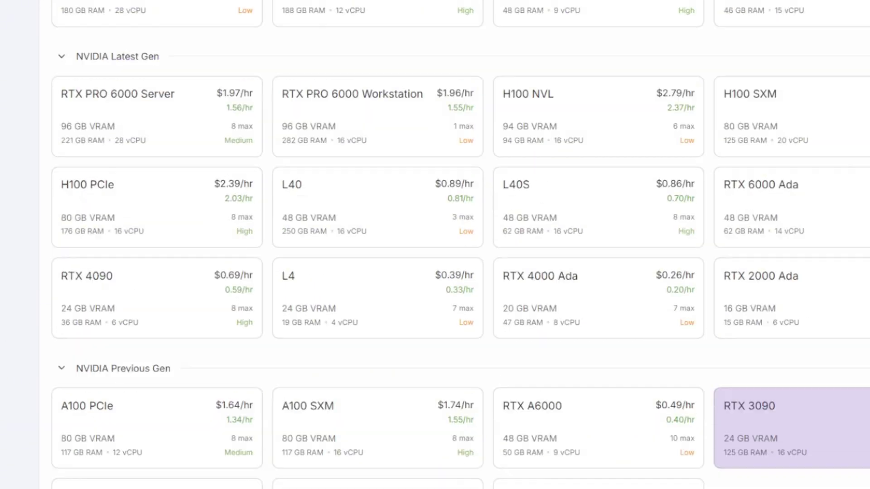
pyautogui.scroll(-4, 281, 365)
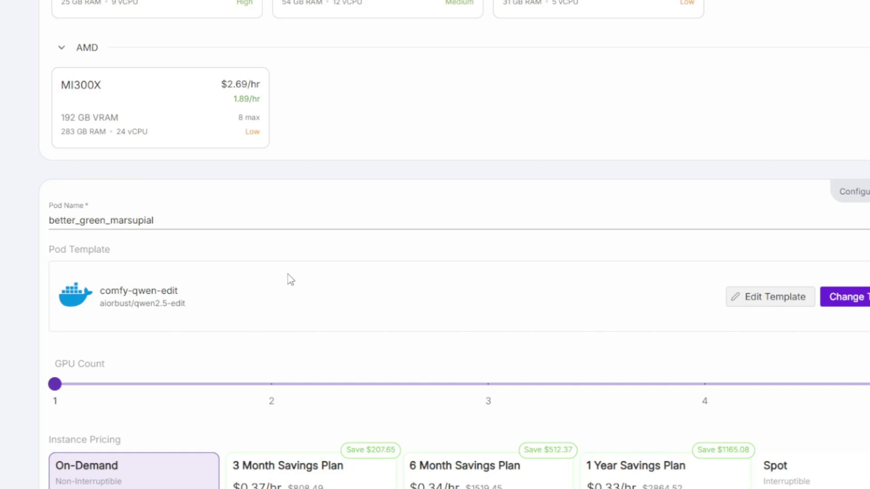
pyautogui.scroll(-5, 287, 278)
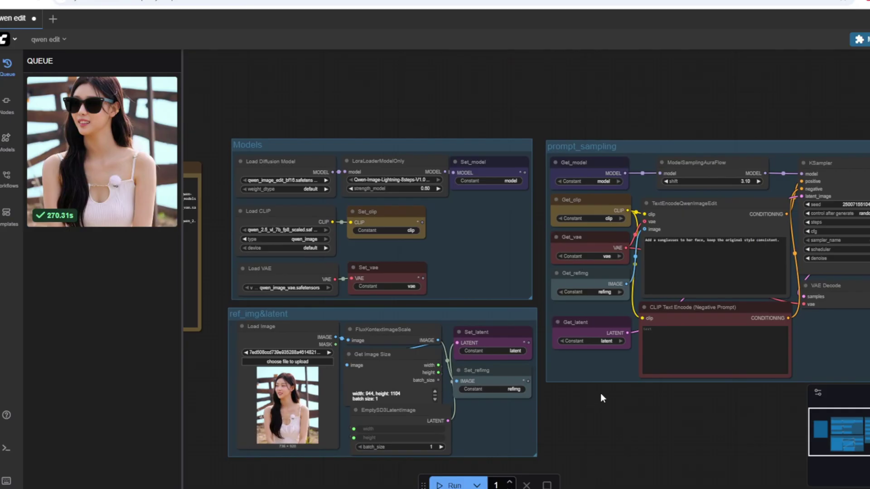
# Step: Zoom the canvas in on the TextEncodeQwenImageEdit prompt and KSampler nodes
pyautogui.scroll(3, 608, 390)
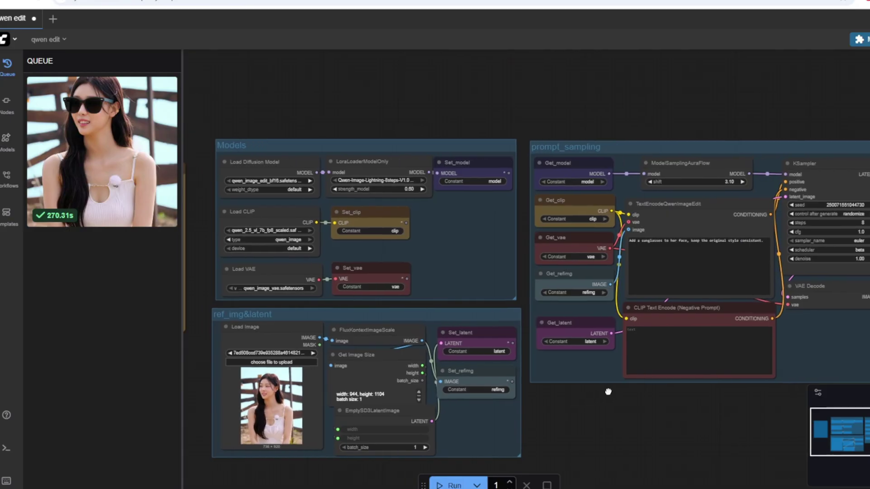
pyautogui.scroll(5, 652, 268)
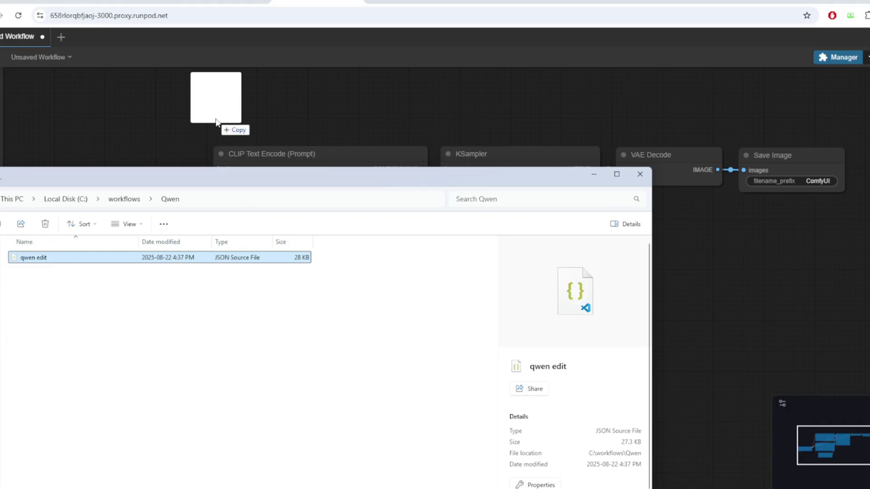
# Step: Drag qwen edit.json from C:\workflows\Qwen onto the ComfyUI canvas
pyautogui.moveTo(220, 126); pyautogui.dragTo(281, 126)
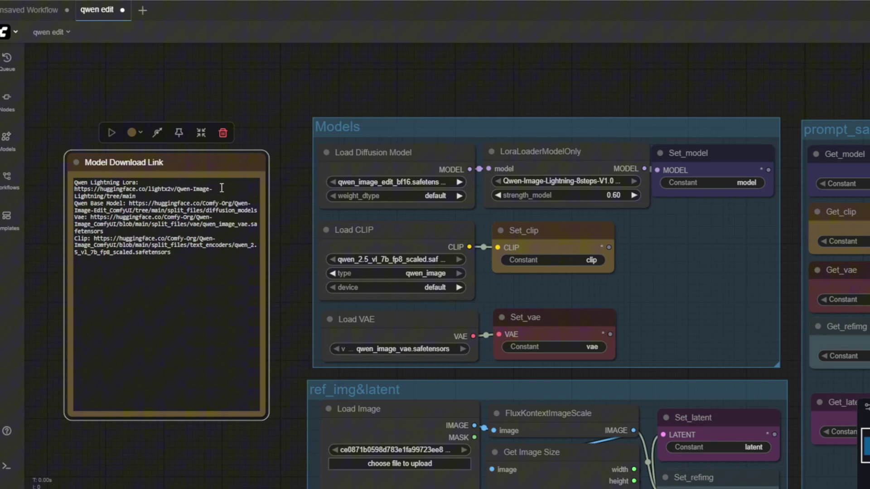
pyautogui.hscroll(3, 221, 188)
pyautogui.click(289, 169)
pyautogui.scroll(2, 304, 116)
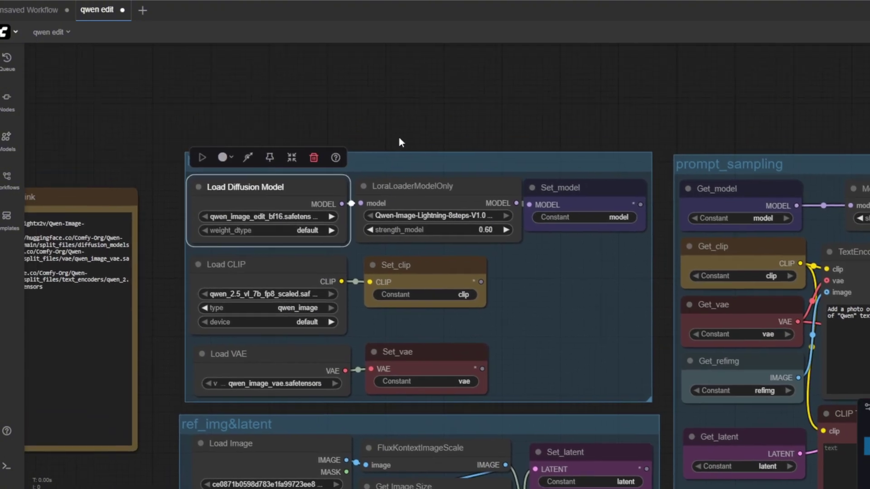
pyautogui.click(281, 217)
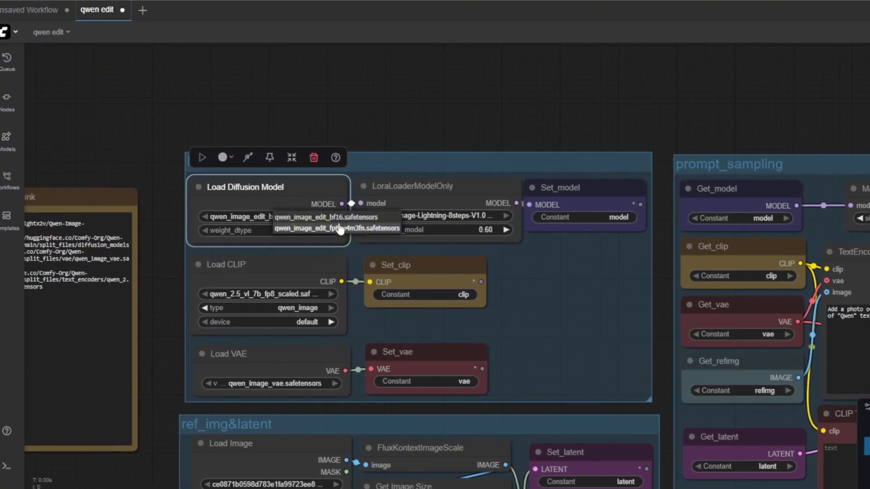
pyautogui.click(386, 121)
pyautogui.scroll(-1, 499, 121)
pyautogui.click(446, 173)
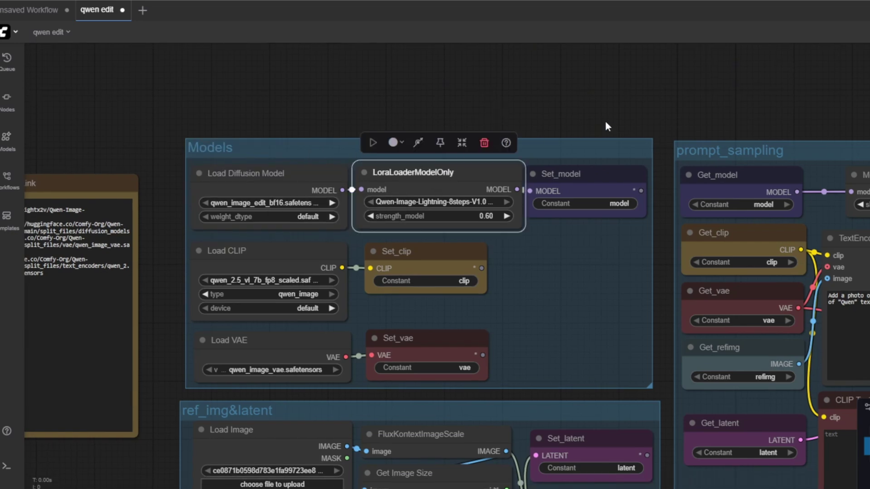
pyautogui.moveTo(606, 122); pyautogui.dragTo(581, 120)
pyautogui.moveTo(615, 209); pyautogui.dragTo(615, 258)
pyautogui.moveTo(641, 328); pyautogui.dragTo(609, 260)
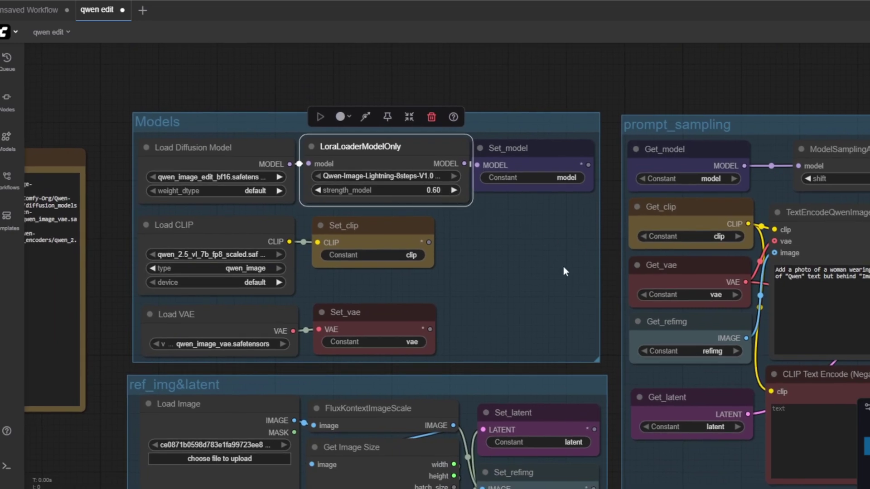
pyautogui.moveTo(614, 332); pyautogui.dragTo(636, 338)
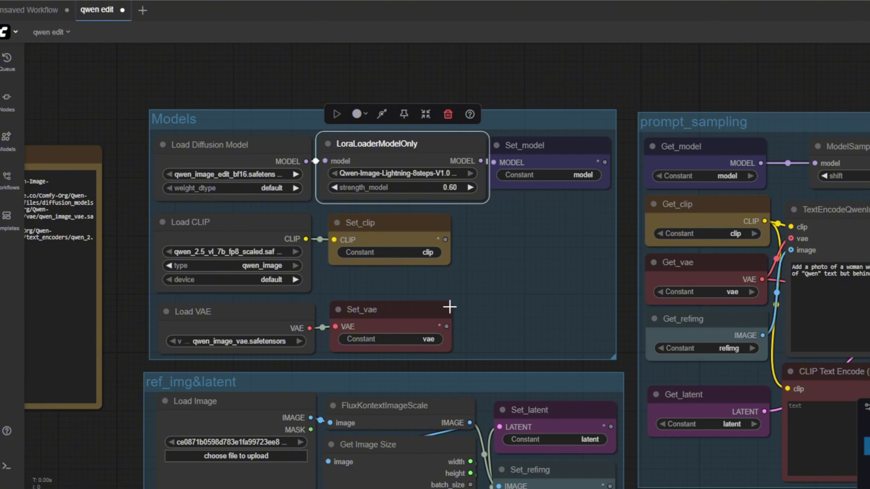
pyautogui.click(270, 233)
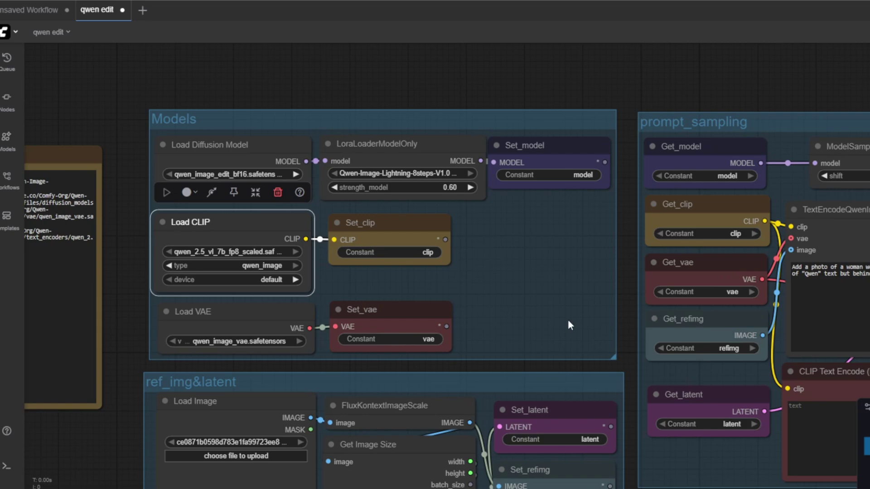
pyautogui.moveTo(628, 367); pyautogui.dragTo(580, 348)
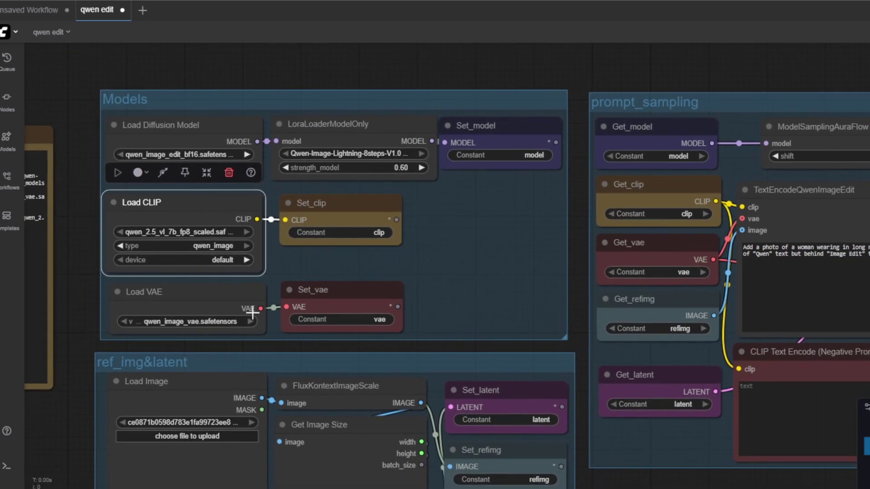
pyautogui.click(214, 298)
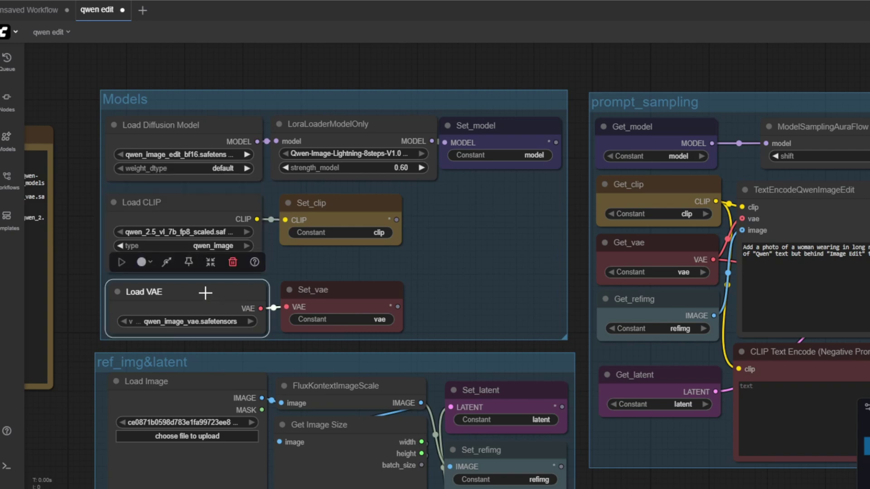
pyautogui.moveTo(84, 323); pyautogui.dragTo(130, 325)
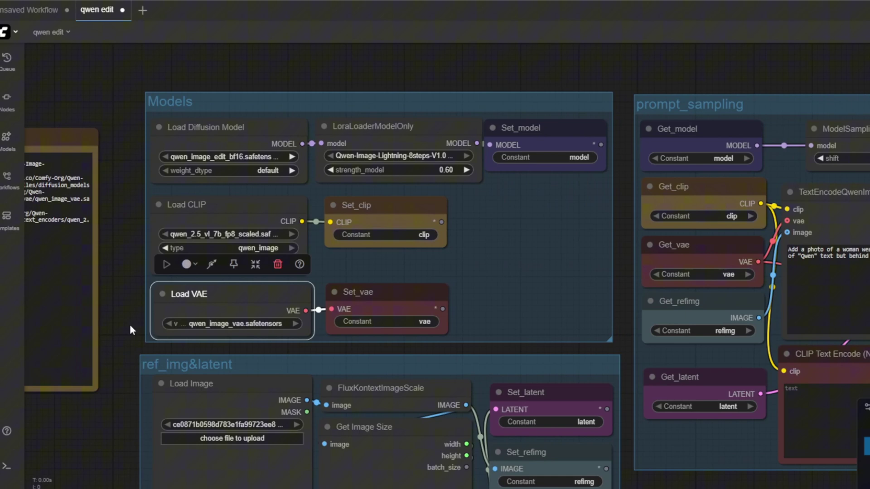
pyautogui.moveTo(623, 454); pyautogui.dragTo(620, 348)
pyautogui.click(403, 281)
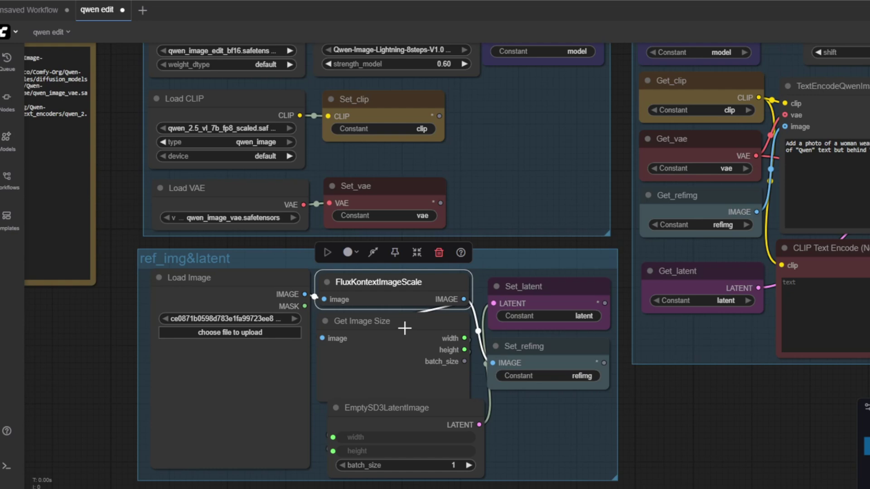
pyautogui.hscroll(10, 577, 386)
pyautogui.scroll(3, 576, 386)
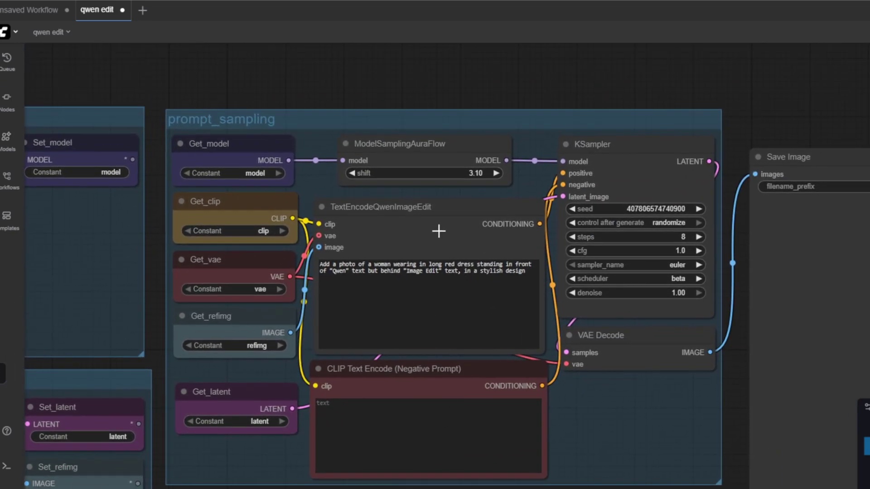
pyautogui.click(437, 230)
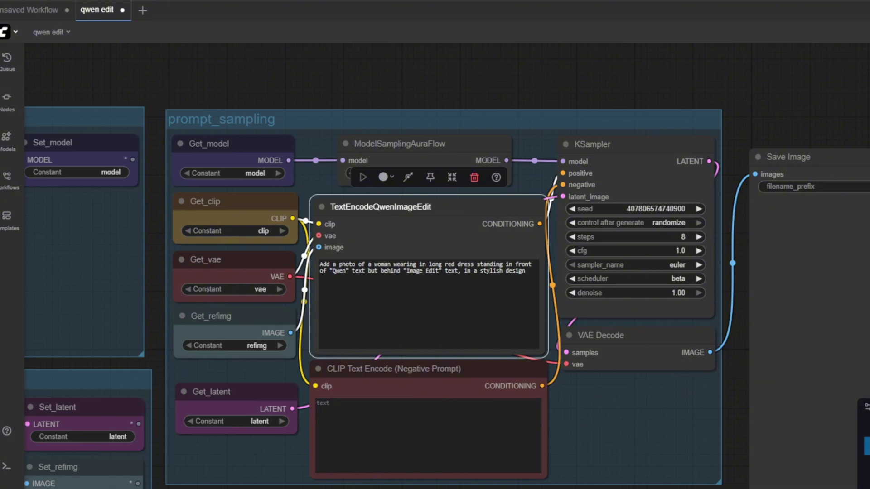
# Step: Go to ComfyUI_windows_portable > update in Comfyui_V4 and select update_comfyui
pyautogui.hotkey('alt', 'Tab')
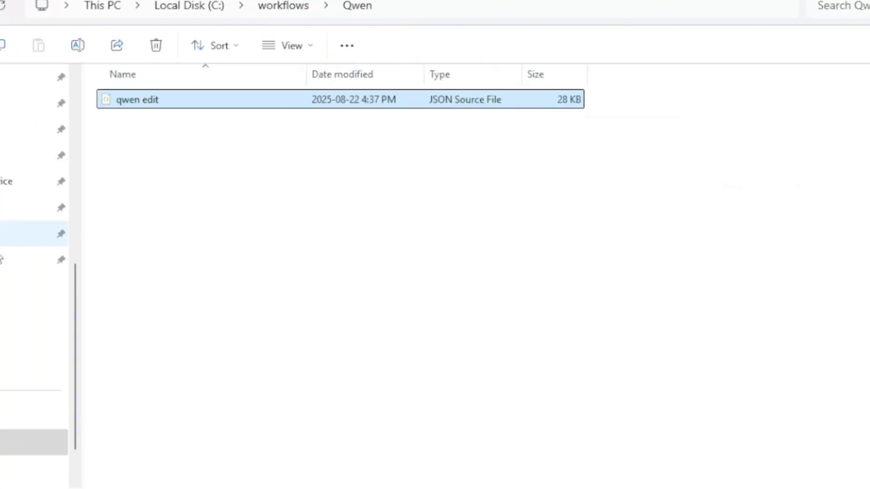
pyautogui.click(4, 340)
pyautogui.doubleClick(179, 101)
pyautogui.doubleClick(179, 101)
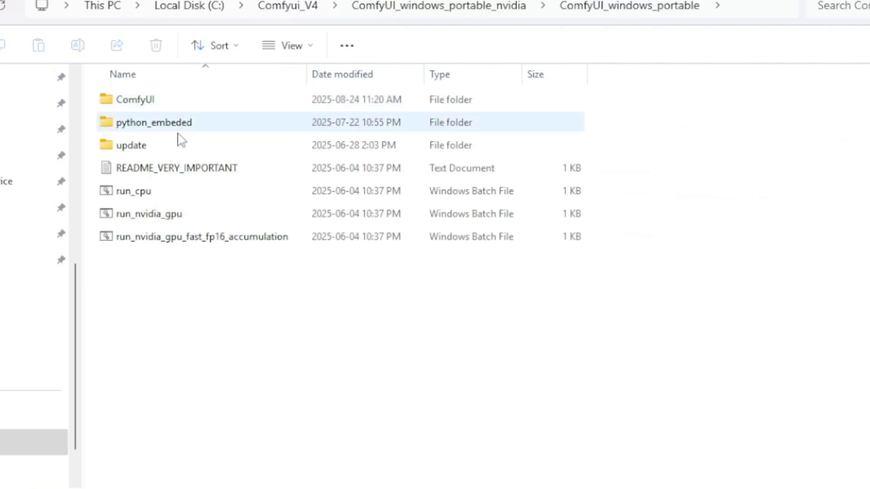
pyautogui.doubleClick(181, 102)
pyautogui.hotkey('alt', 'Left')
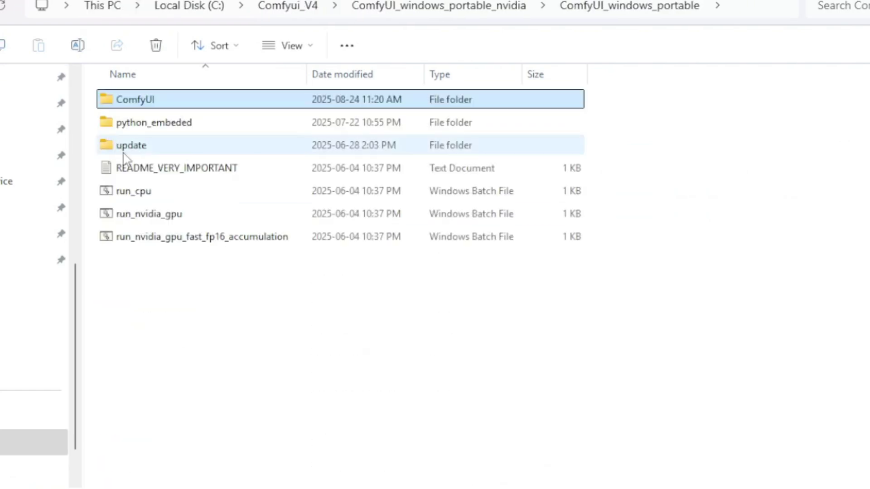
pyautogui.doubleClick(131, 145)
pyautogui.click(186, 150)
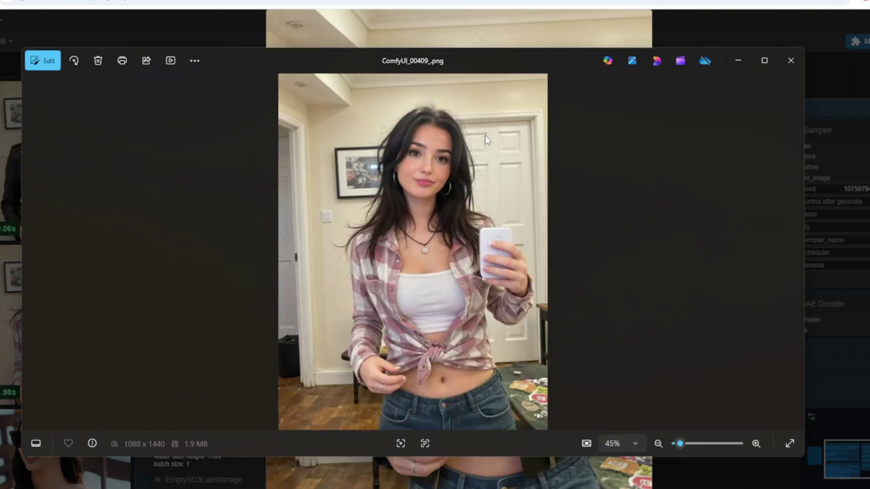
# Step: Move the photo viewer aside to compare the leather-jacket result, then close the viewer
pyautogui.scroll(4, 531, 403)
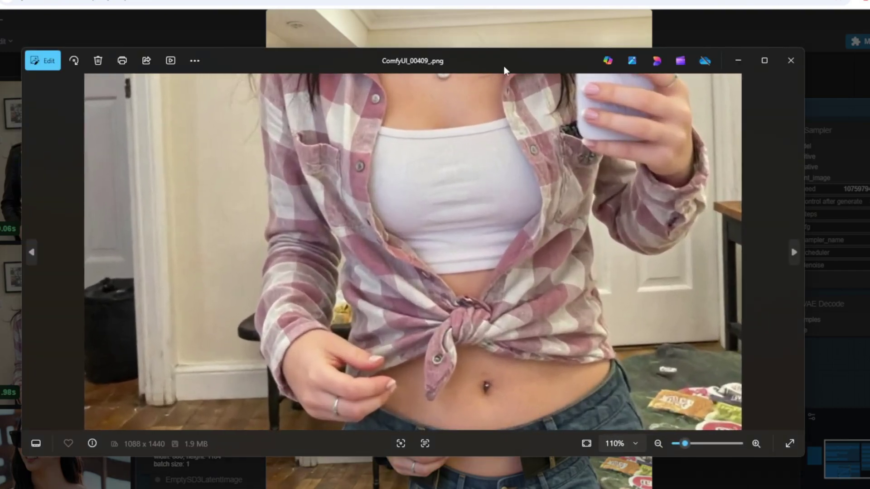
pyautogui.moveTo(511, 60); pyautogui.dragTo(125, 15)
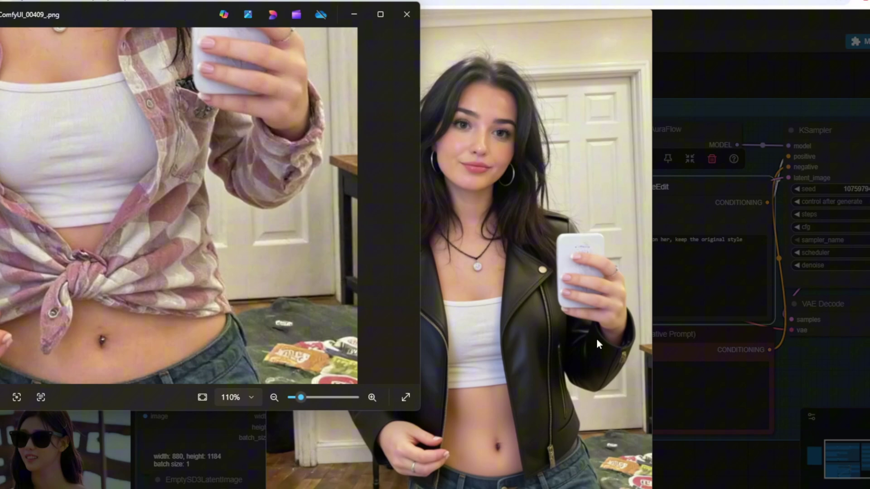
pyautogui.click(406, 14)
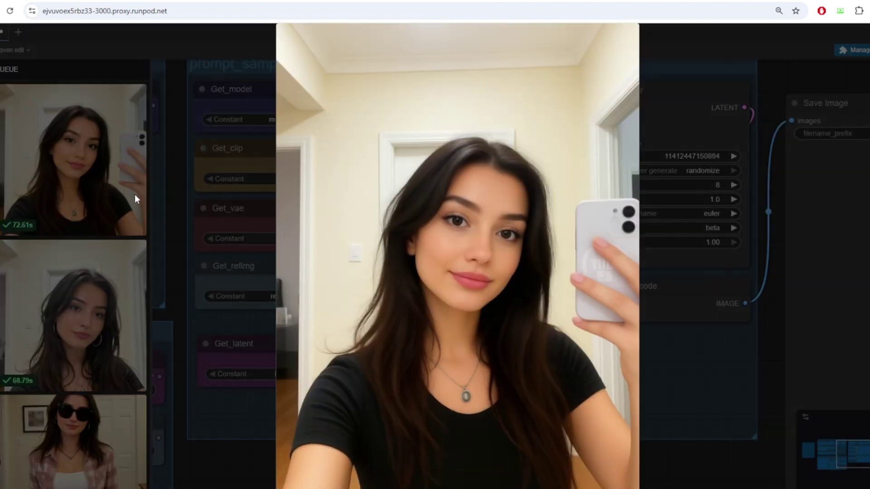
# Step: Pan the canvas toward the sampler and save nodes to show the new result
pyautogui.moveTo(500, 455); pyautogui.dragTo(489, 436)
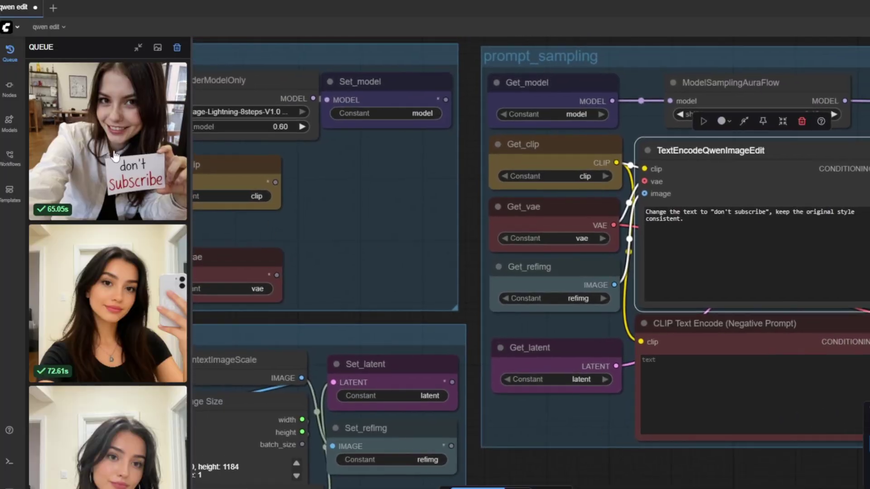
# Step: Open a large preview of the night-city background result
pyautogui.click(115, 156)
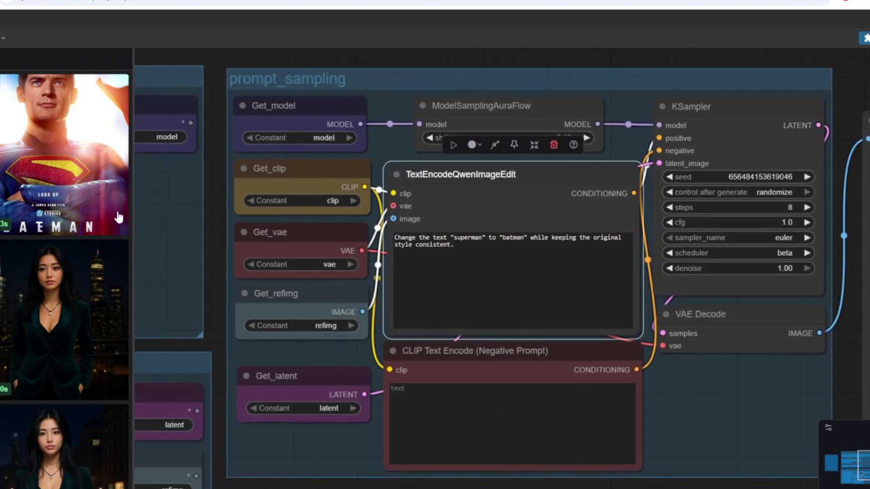
# Step: View the BAEMAN poster result full size, then the corrected BATMAN result
pyautogui.click(118, 217)
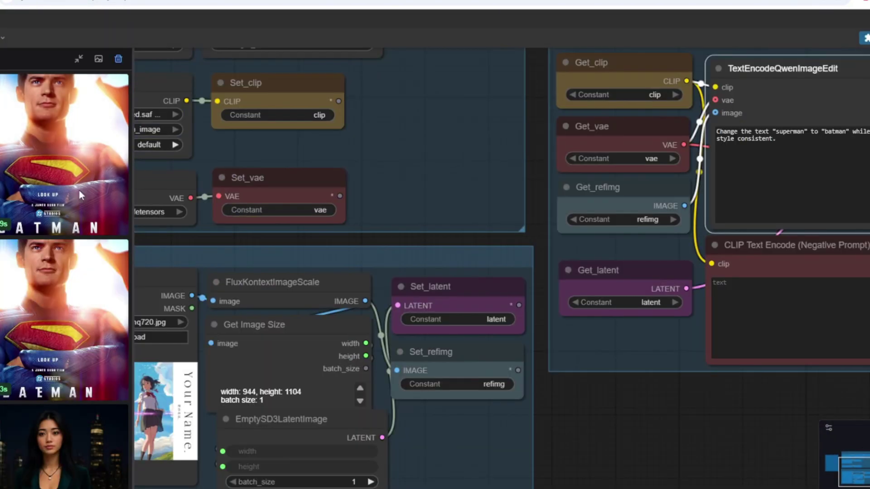
pyautogui.click(64, 149)
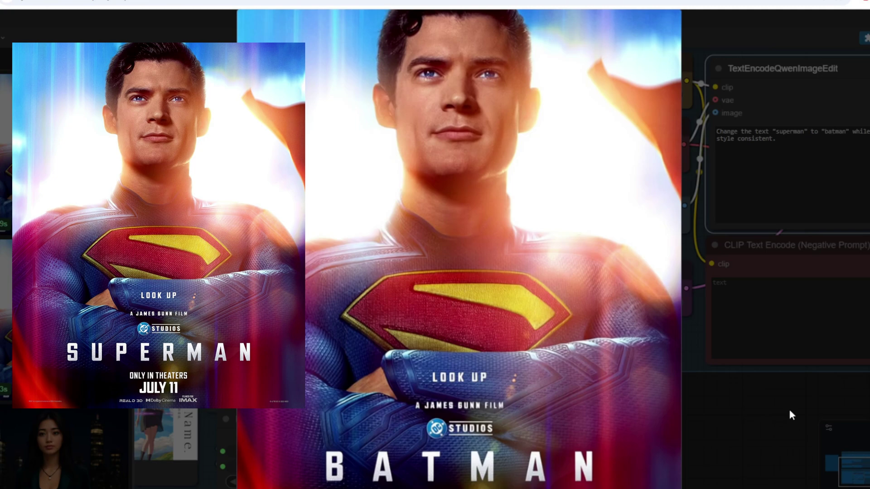
# Step: Close the BATMAN preview and open the 'my name' poster result full size
pyautogui.click(789, 407)
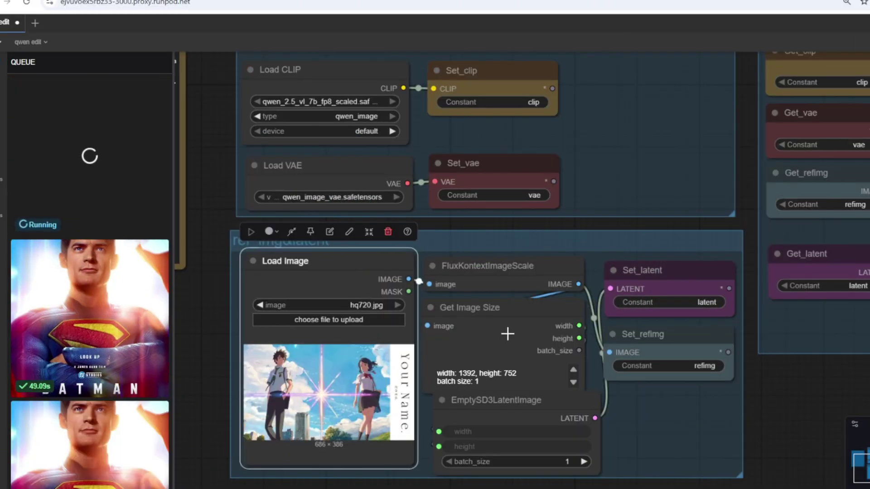
pyautogui.hscroll(3, 680, 358)
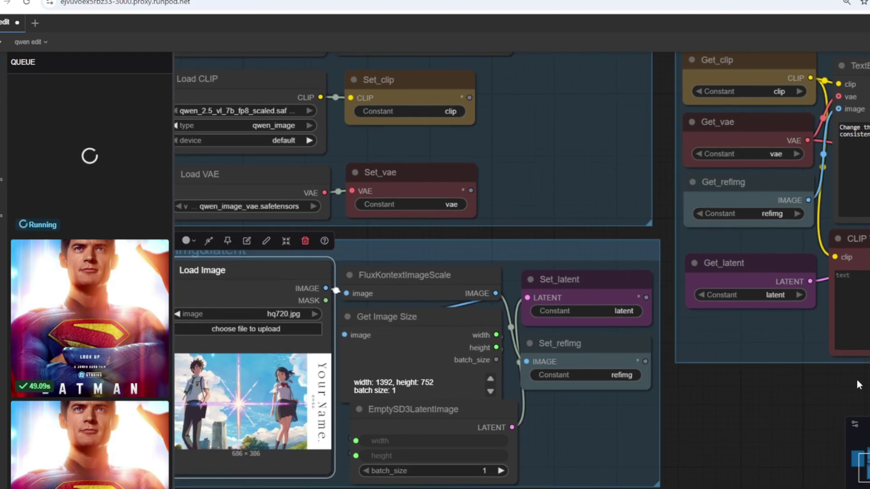
pyautogui.hscroll(5, 857, 380)
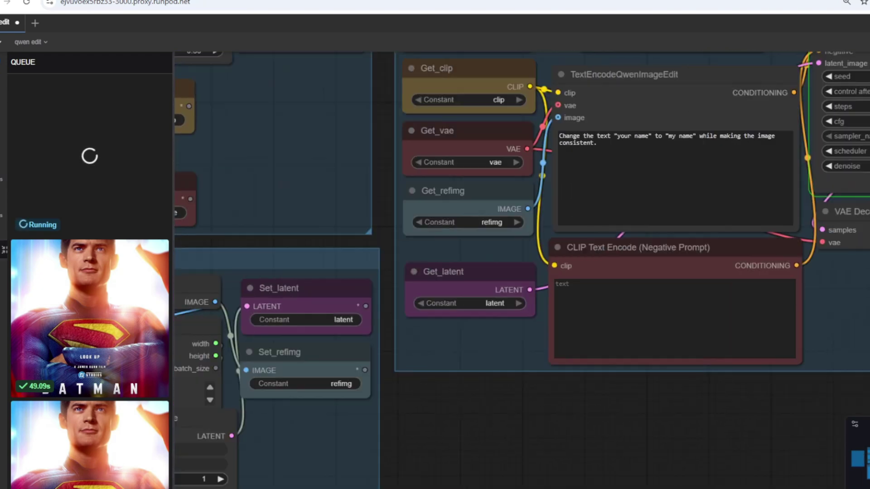
pyautogui.hscroll(-8, 521, 272)
pyautogui.hscroll(2, 634, 445)
pyautogui.hscroll(-2, 633, 446)
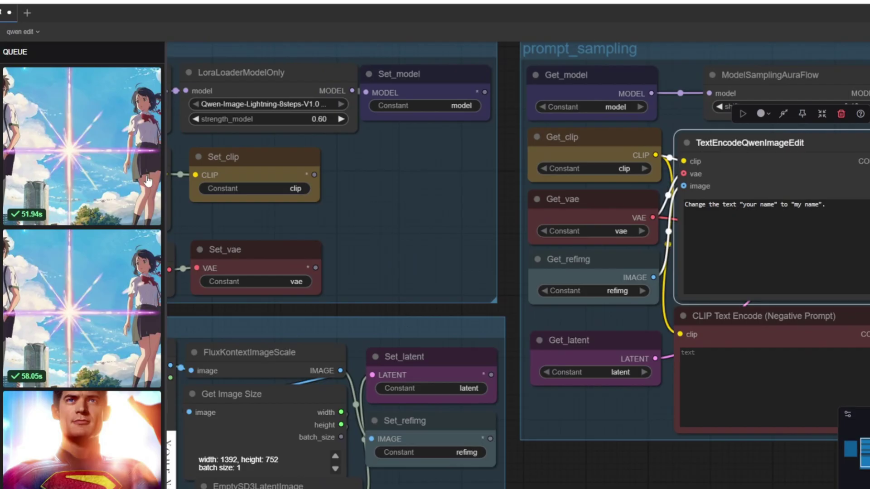
pyautogui.click(123, 158)
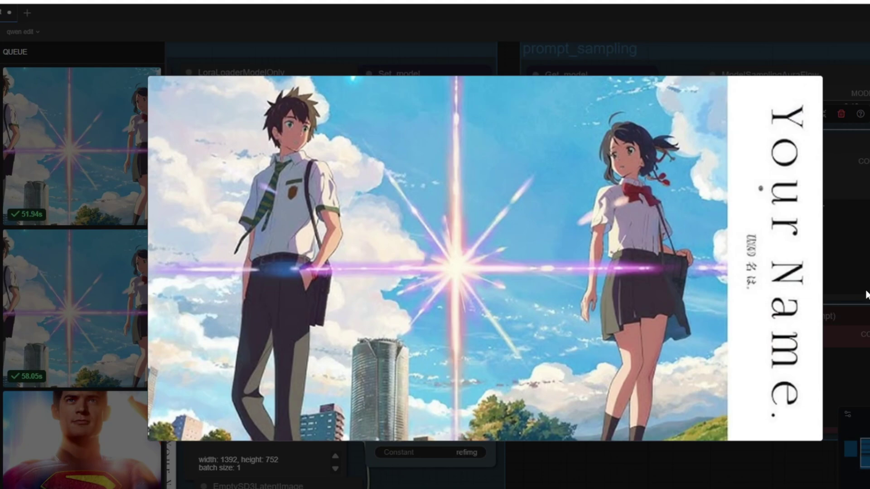
# Step: Close the enlarged result image preview to return to the workflow
pyautogui.click(864, 275)
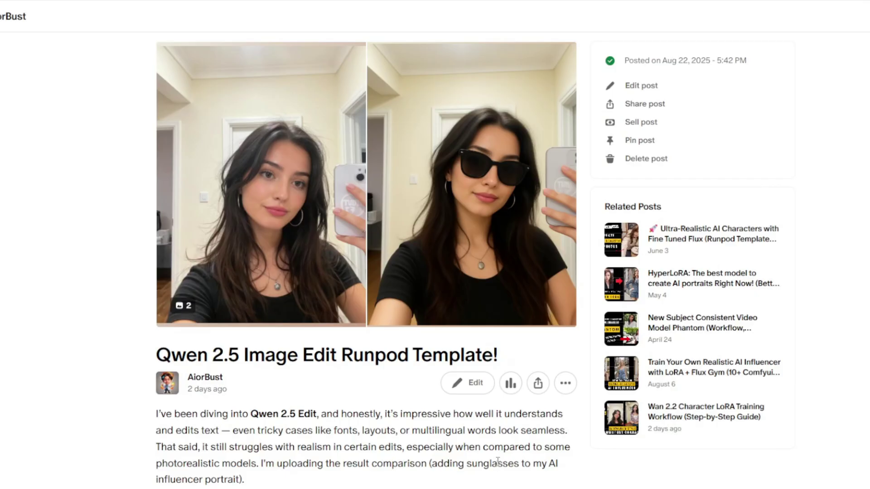
# Step: Scroll down to the Runpod Template section and select the console.runpod.io deploy link
pyautogui.scroll(-4, 361, 442)
pyautogui.scroll(-3, 360, 442)
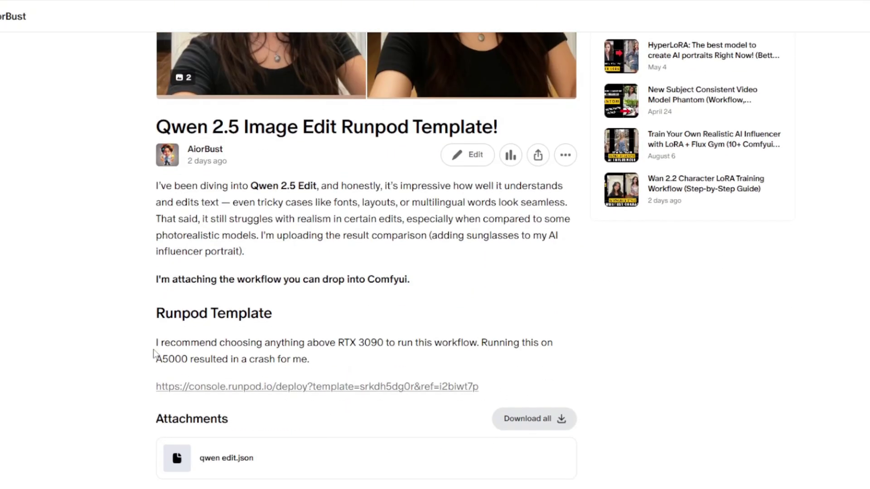
pyautogui.moveTo(500, 392); pyautogui.dragTo(189, 390)
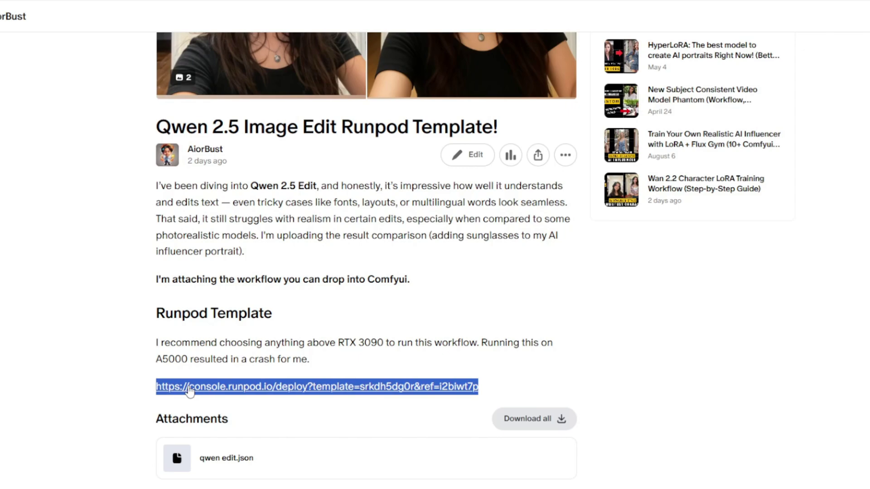